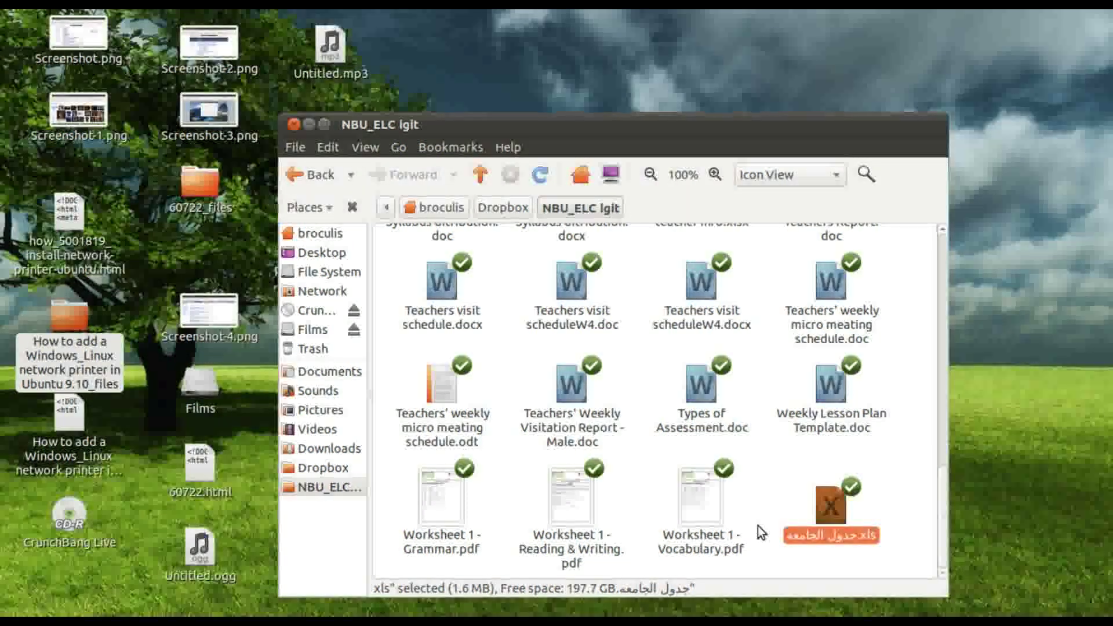
Step: Open the Arabic-named .xls timetable workbook in LibreOffice Calc via Open With
{"action": "right_click", "coordinate": [830, 512]}
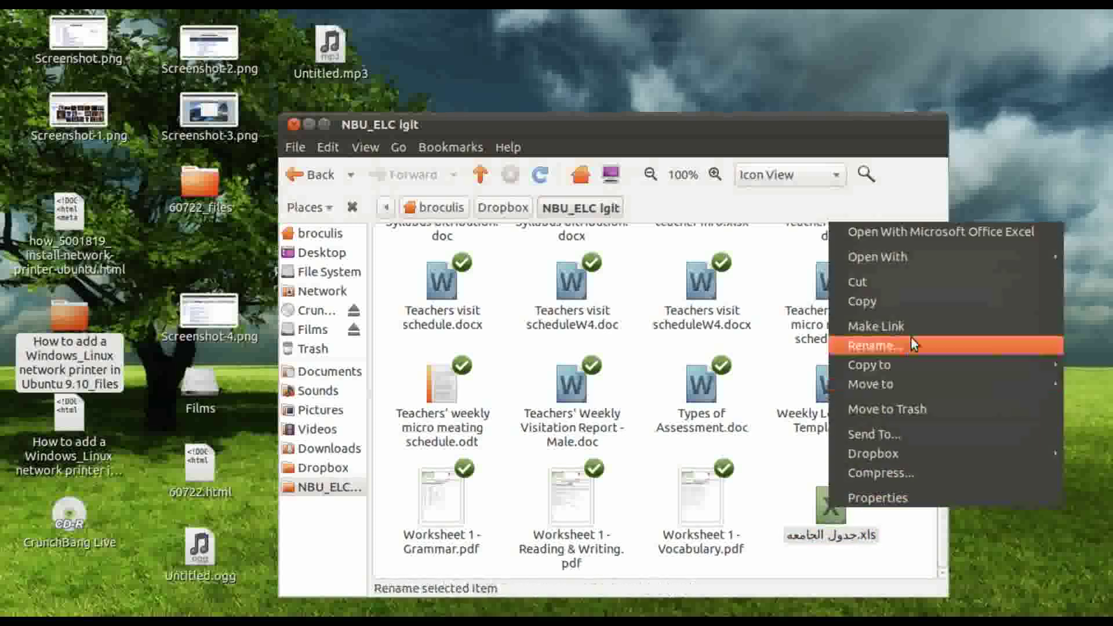
{"action": "mouse_move", "coordinate": [878, 257]}
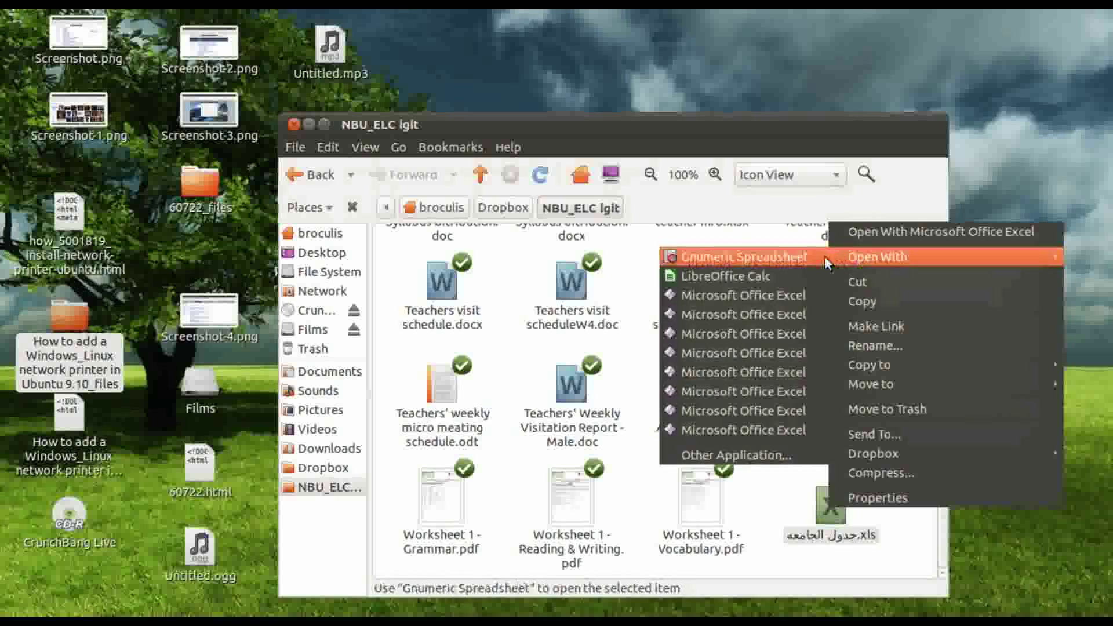
{"action": "left_click", "coordinate": [764, 276]}
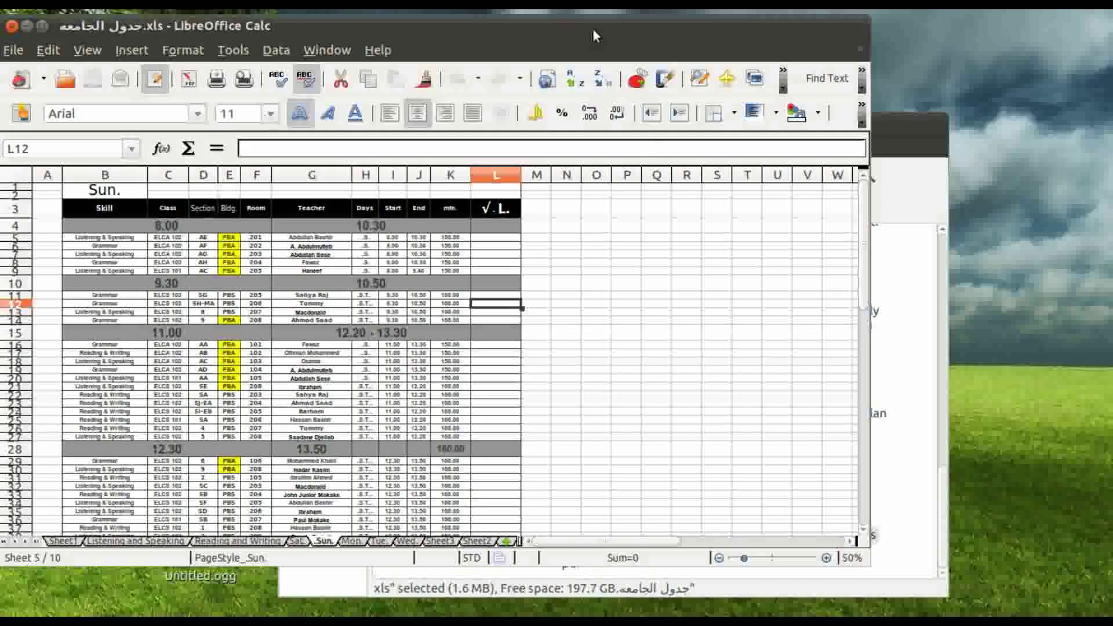
Step: Move the Calc window right and scroll through the Sun. sheet
{"action": "left_click_drag", "start_coordinate": [593, 30], "coordinate": [650, 33]}
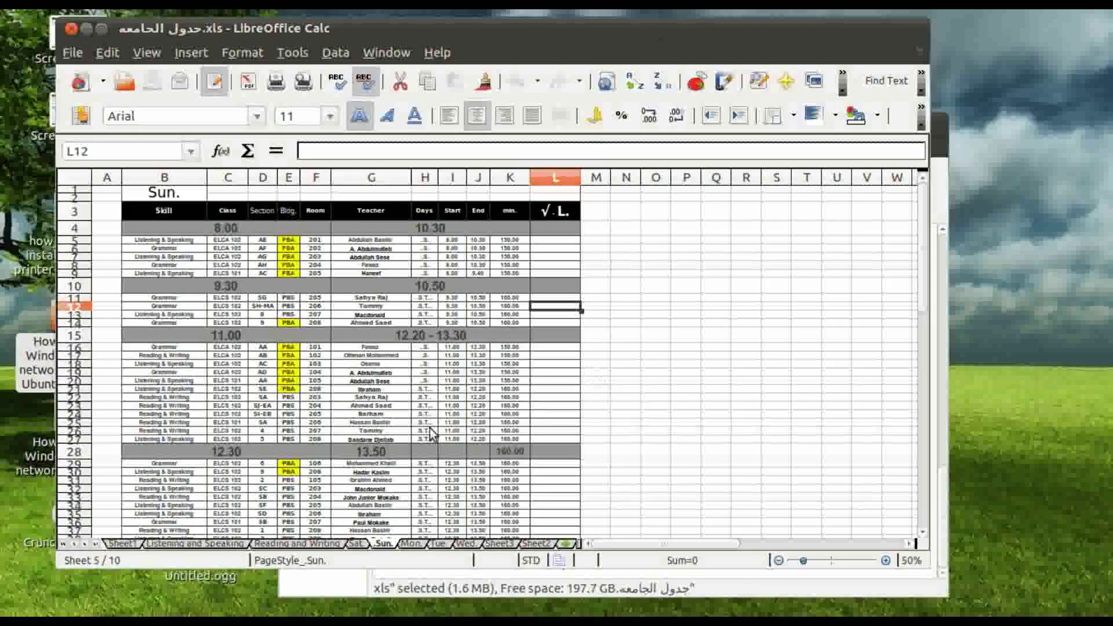
{"action": "scroll", "coordinate": [545, 377], "scroll_direction": "down", "scroll_amount": 3}
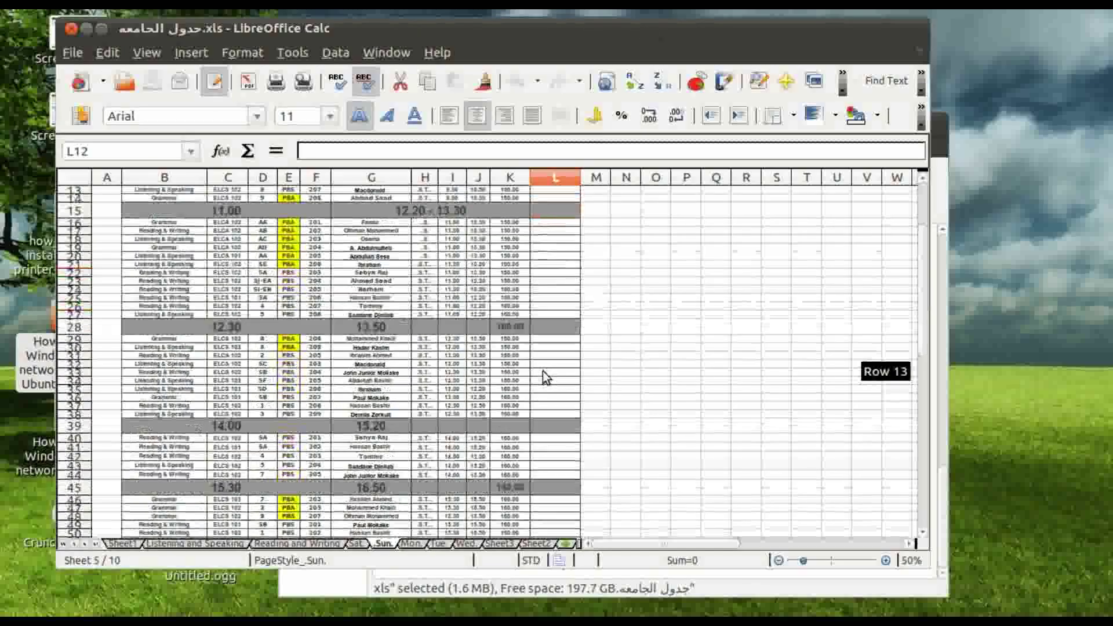
{"action": "scroll", "coordinate": [545, 377], "scroll_direction": "down", "scroll_amount": 8}
{"action": "scroll", "coordinate": [545, 377], "scroll_direction": "up", "scroll_amount": 2}
{"action": "scroll", "coordinate": [545, 377], "scroll_direction": "up", "scroll_amount": 9}
{"action": "scroll", "coordinate": [545, 377], "scroll_direction": "down", "scroll_amount": 5}
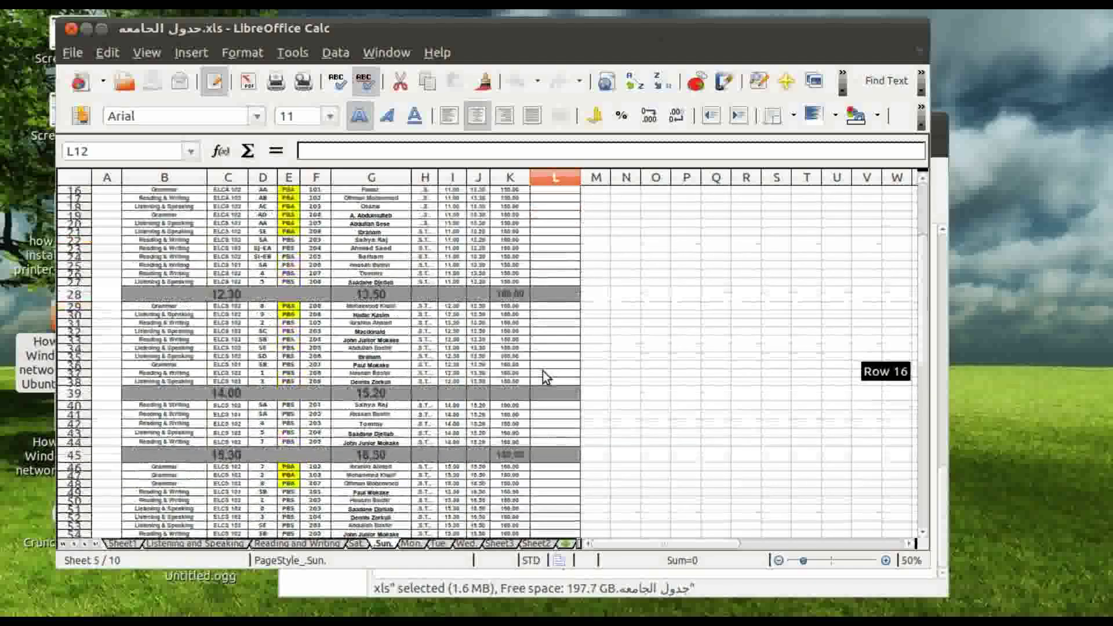
Step: Switch to the Listening and Speaking sheet and scroll through its teacher schedules
{"action": "left_click", "coordinate": [200, 544]}
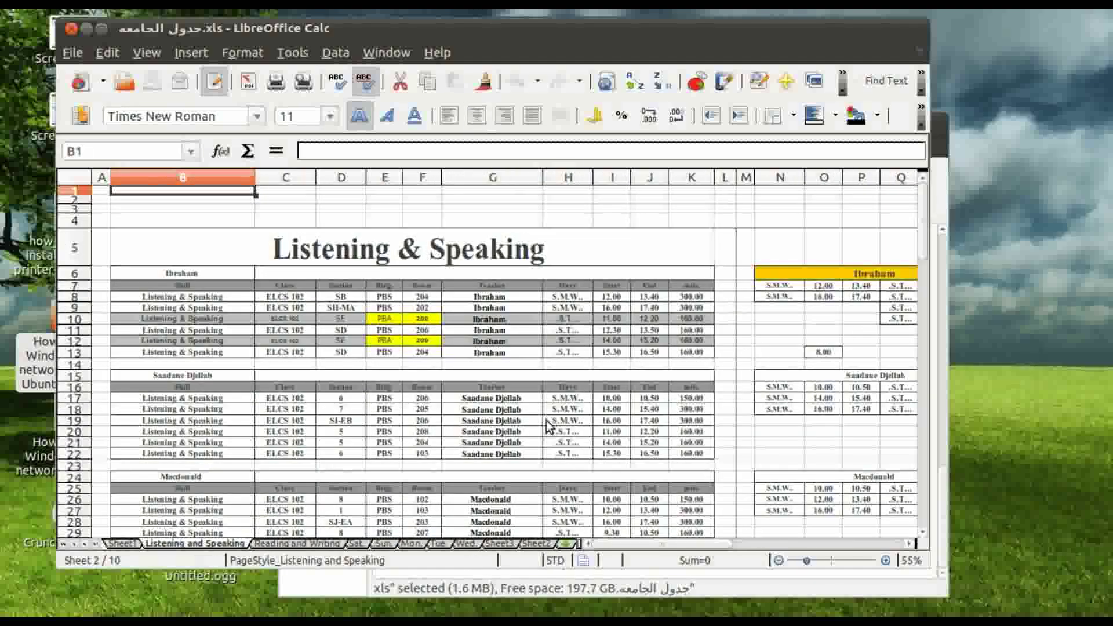
{"action": "scroll", "coordinate": [544, 469], "scroll_direction": "down", "scroll_amount": 5}
{"action": "scroll", "coordinate": [544, 469], "scroll_direction": "down", "scroll_amount": 2}
{"action": "scroll", "coordinate": [545, 471], "scroll_direction": "down", "scroll_amount": 2}
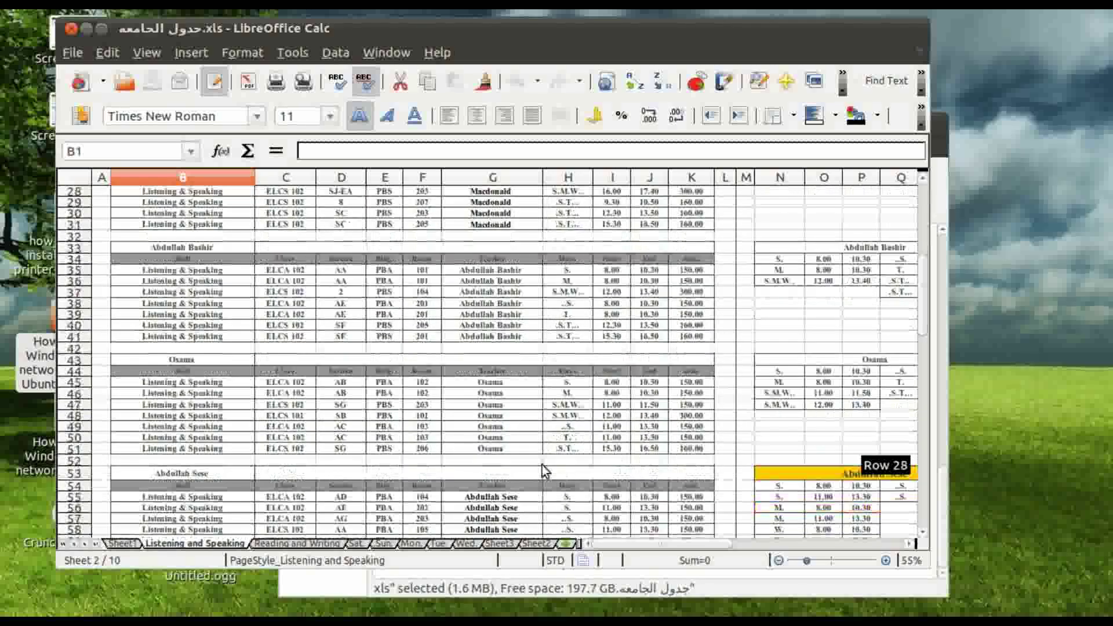
{"action": "scroll", "coordinate": [544, 470], "scroll_direction": "down", "scroll_amount": 6}
{"action": "scroll", "coordinate": [544, 470], "scroll_direction": "up", "scroll_amount": 15}
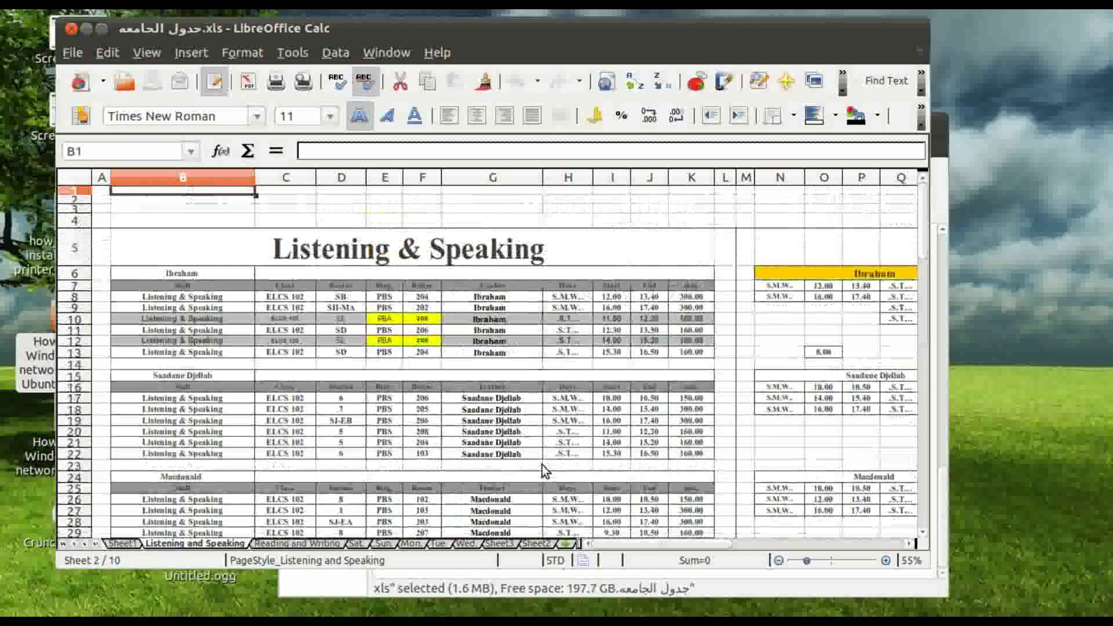
{"action": "left_click", "coordinate": [287, 51]}
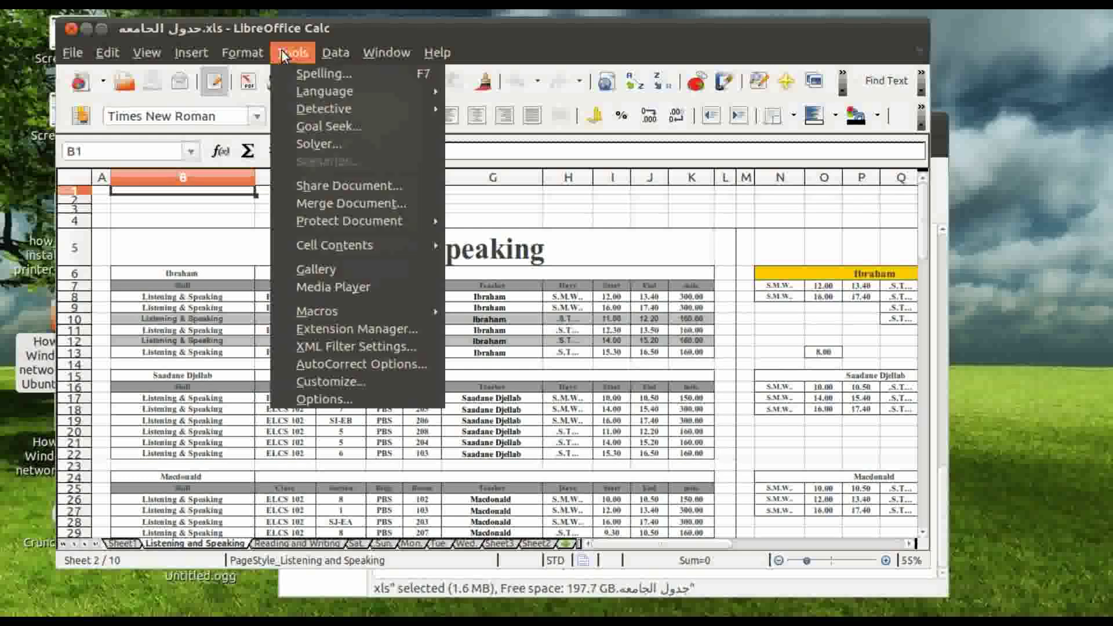
{"action": "mouse_move", "coordinate": [242, 52]}
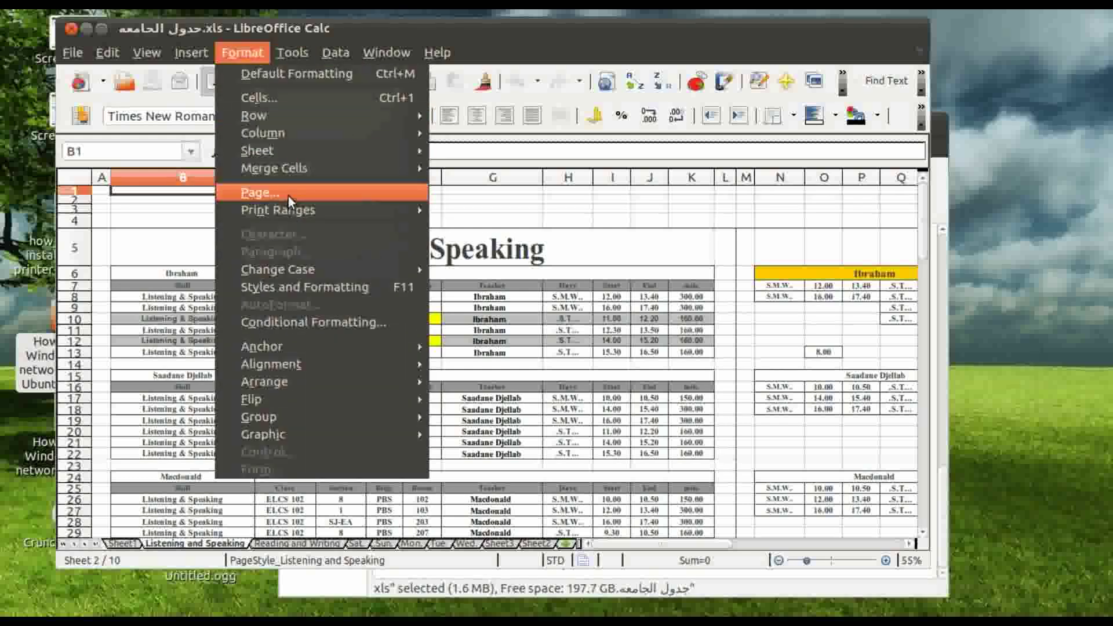
Step: Set the Listening and Speaking page style to Landscape orientation
{"action": "left_click", "coordinate": [288, 196]}
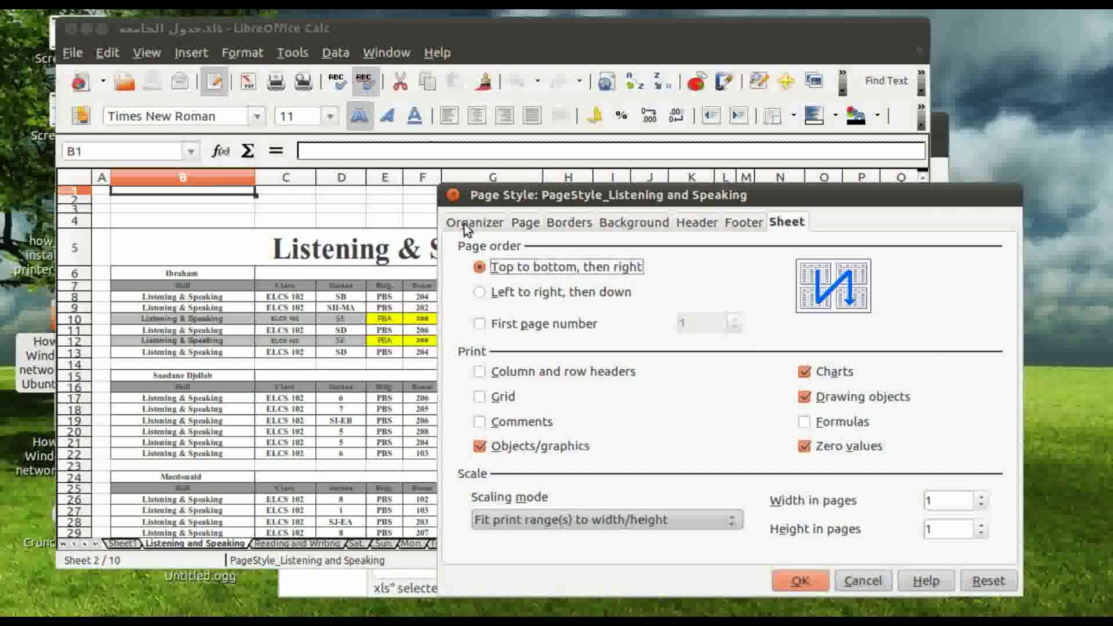
{"action": "left_click", "coordinate": [525, 225]}
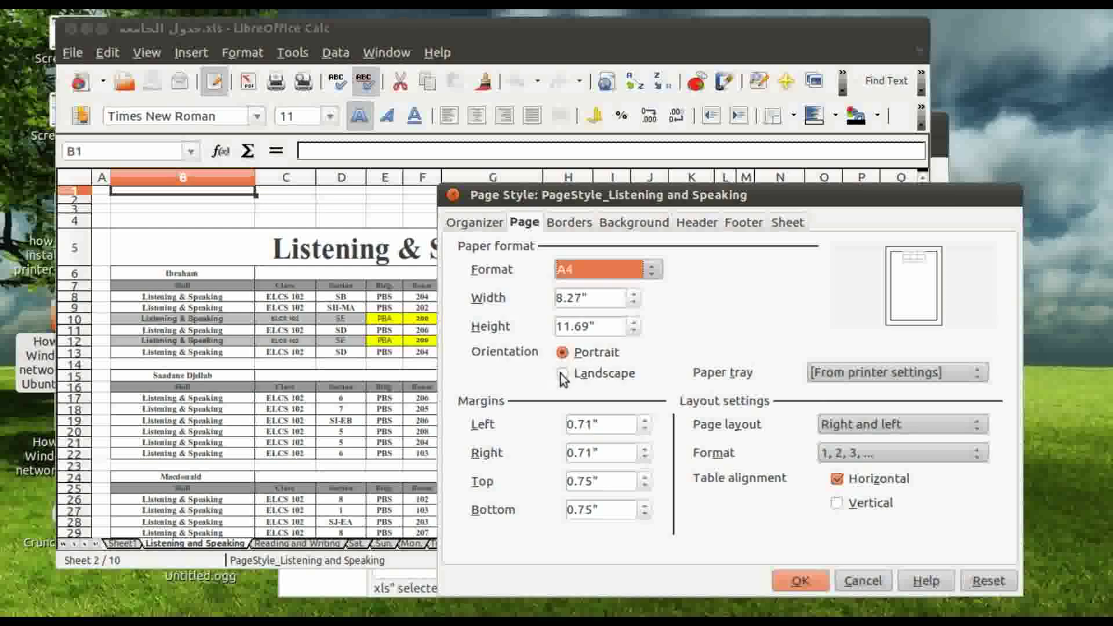
{"action": "left_click", "coordinate": [606, 372]}
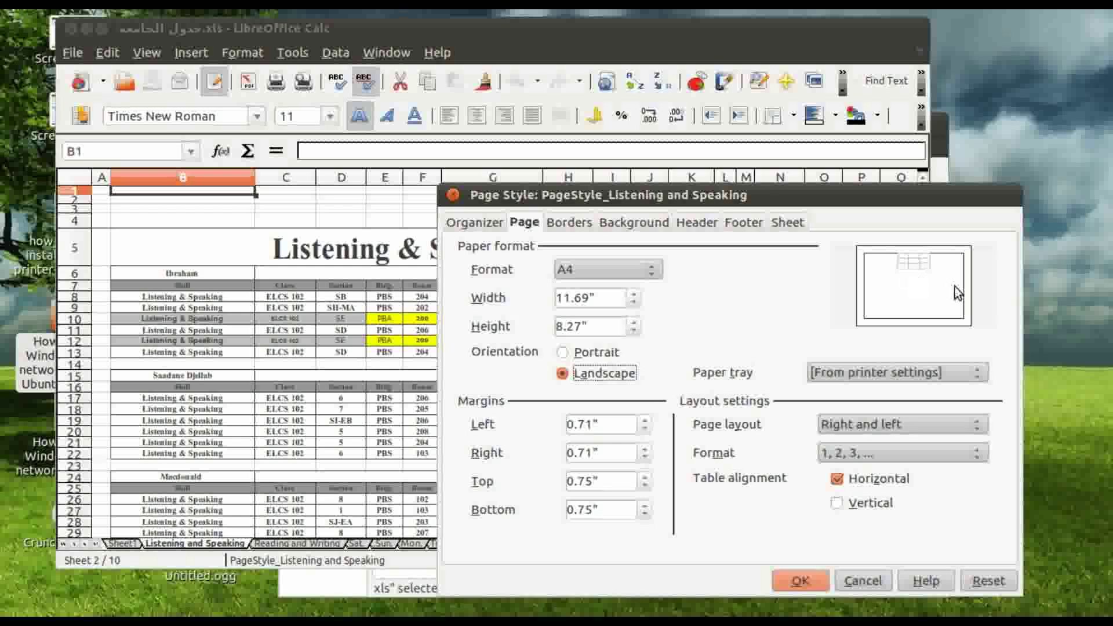
{"action": "left_click", "coordinate": [801, 587]}
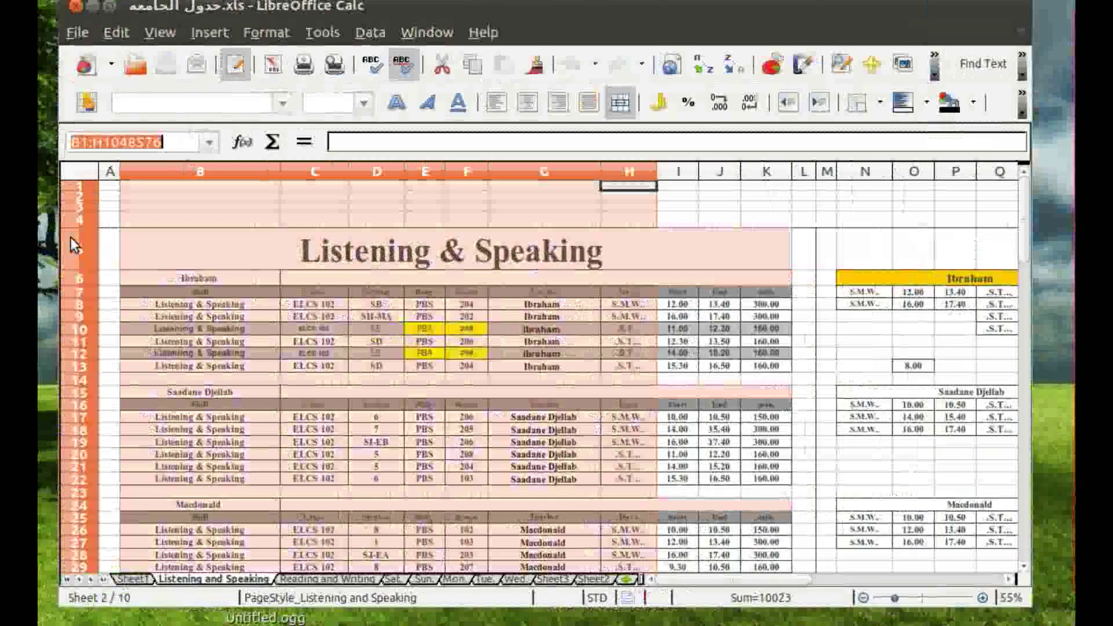
Step: Select cell F10, browse down and across the sheet, then show it in Page Preview
{"action": "left_click", "coordinate": [468, 329]}
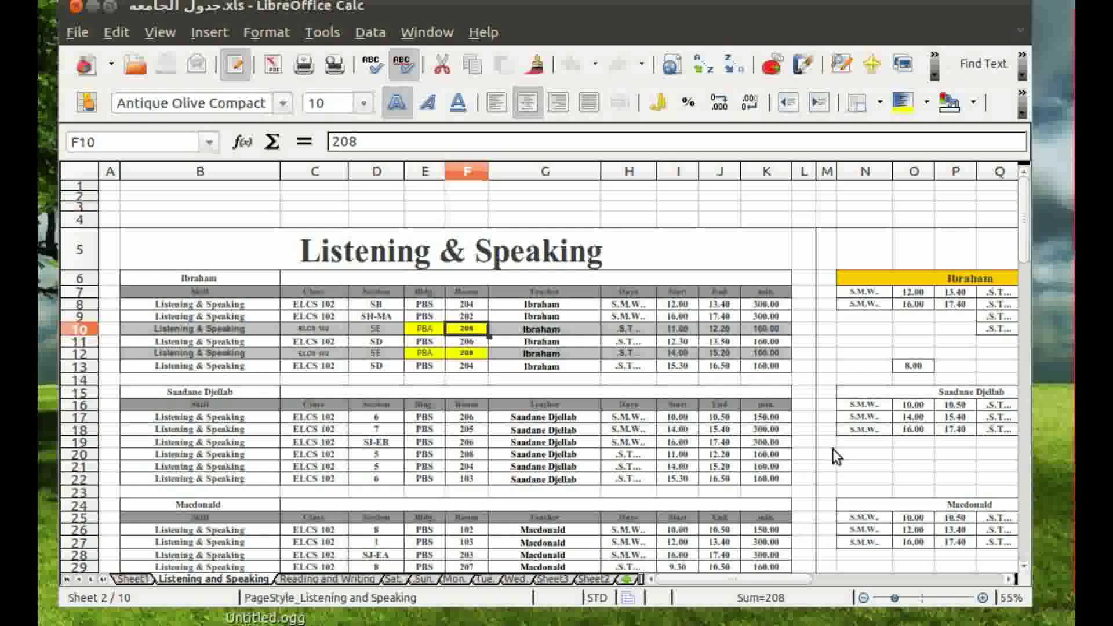
{"action": "scroll", "coordinate": [833, 450], "scroll_direction": "down", "scroll_amount": 2}
{"action": "scroll", "coordinate": [833, 450], "scroll_direction": "down", "scroll_amount": 3}
{"action": "scroll", "coordinate": [833, 450], "scroll_direction": "down", "scroll_amount": 4}
{"action": "scroll", "coordinate": [833, 450], "scroll_direction": "down", "scroll_amount": 3}
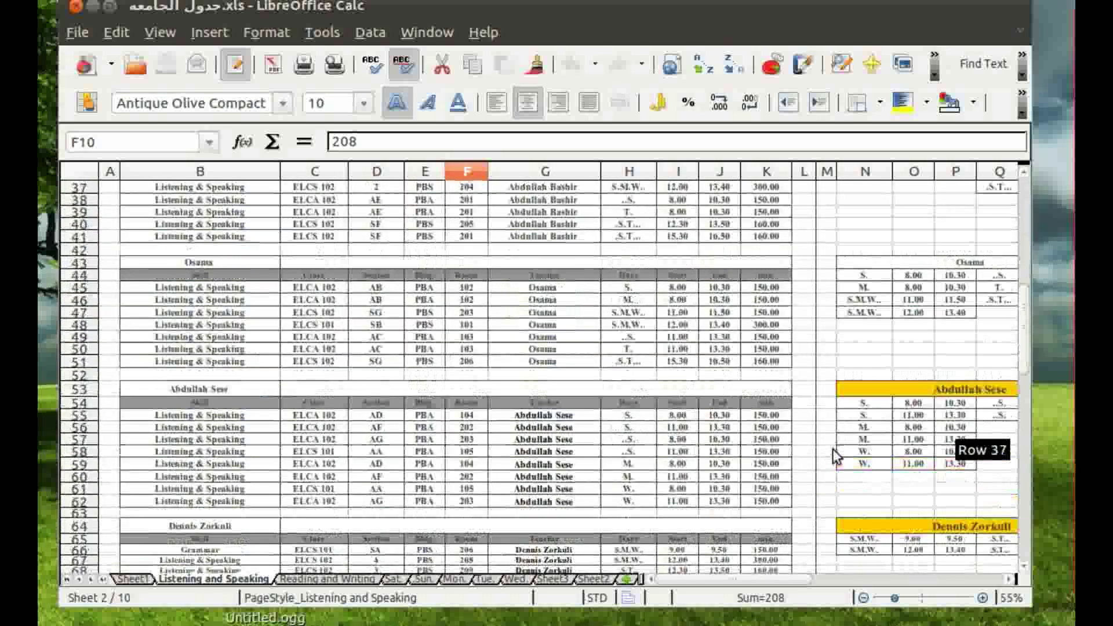
{"action": "scroll", "coordinate": [835, 457], "scroll_direction": "down", "scroll_amount": 3}
{"action": "scroll", "coordinate": [835, 456], "scroll_direction": "down", "scroll_amount": 6}
{"action": "scroll", "coordinate": [835, 457], "scroll_direction": "down", "scroll_amount": 1}
{"action": "scroll", "coordinate": [835, 457], "scroll_direction": "down", "scroll_amount": 1}
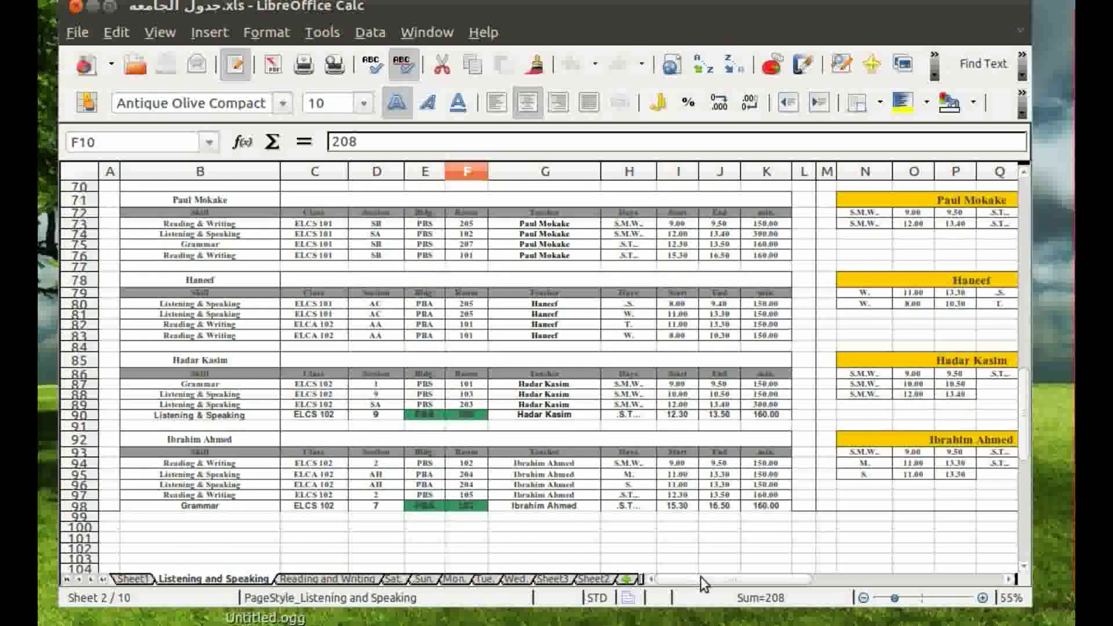
{"action": "left_click_drag", "start_coordinate": [701, 576], "coordinate": [664, 565]}
{"action": "mouse_move", "coordinate": [715, 580]}
{"action": "left_mouse_down"}
{"action": "mouse_move", "coordinate": [781, 576]}
{"action": "mouse_move", "coordinate": [684, 577]}
{"action": "left_mouse_up"}
{"action": "left_click", "coordinate": [339, 65]}
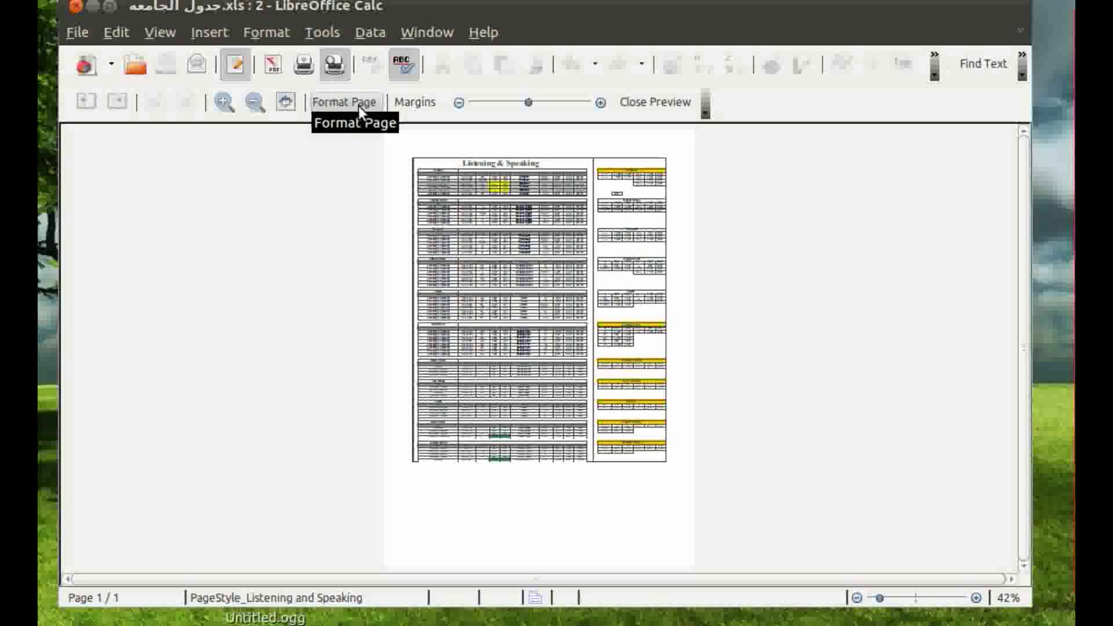
Step: Leave print preview and return to the normal Listening and Speaking sheet view
{"action": "left_click", "coordinate": [652, 102]}
{"action": "left_click", "coordinate": [322, 33]}
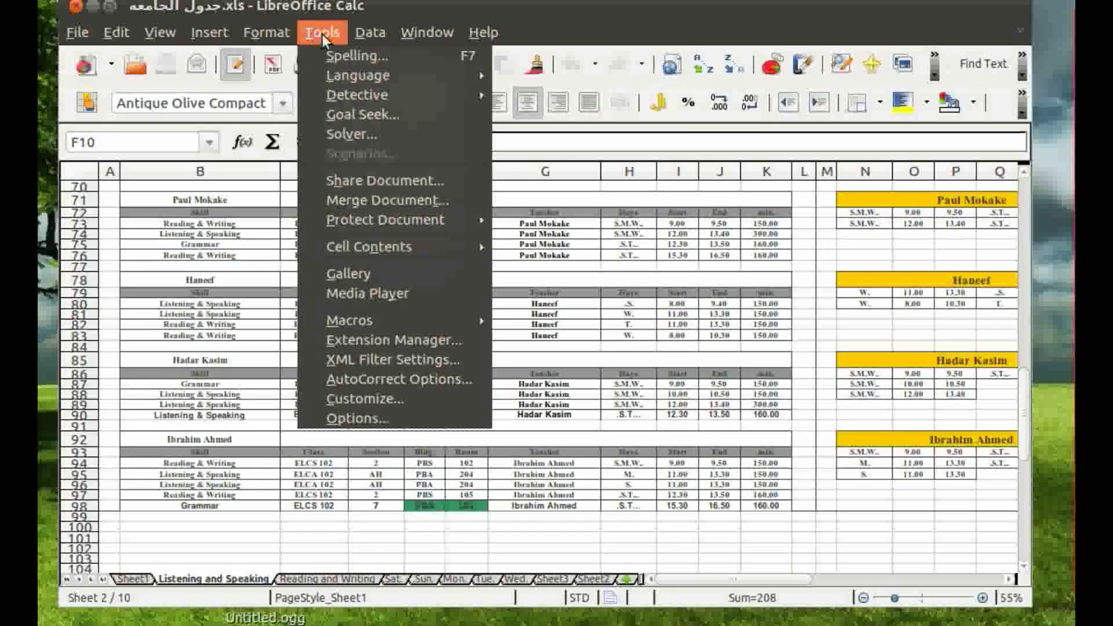
{"action": "mouse_move", "coordinate": [266, 32]}
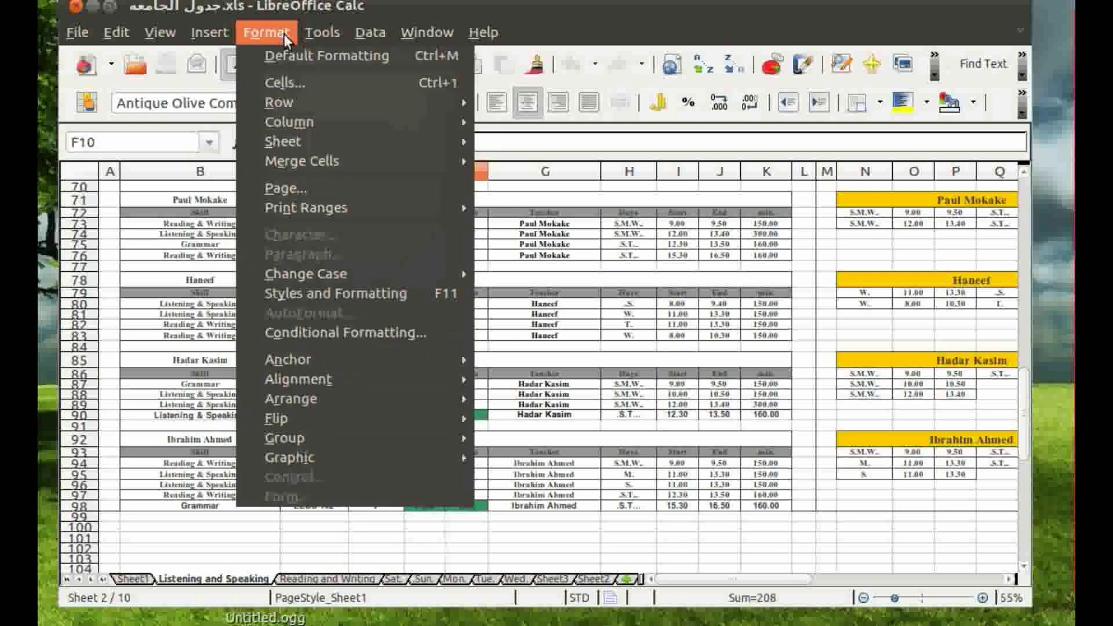
Step: Reapply Landscape A4 orientation to the page style and reopen Page Preview
{"action": "left_click", "coordinate": [336, 188]}
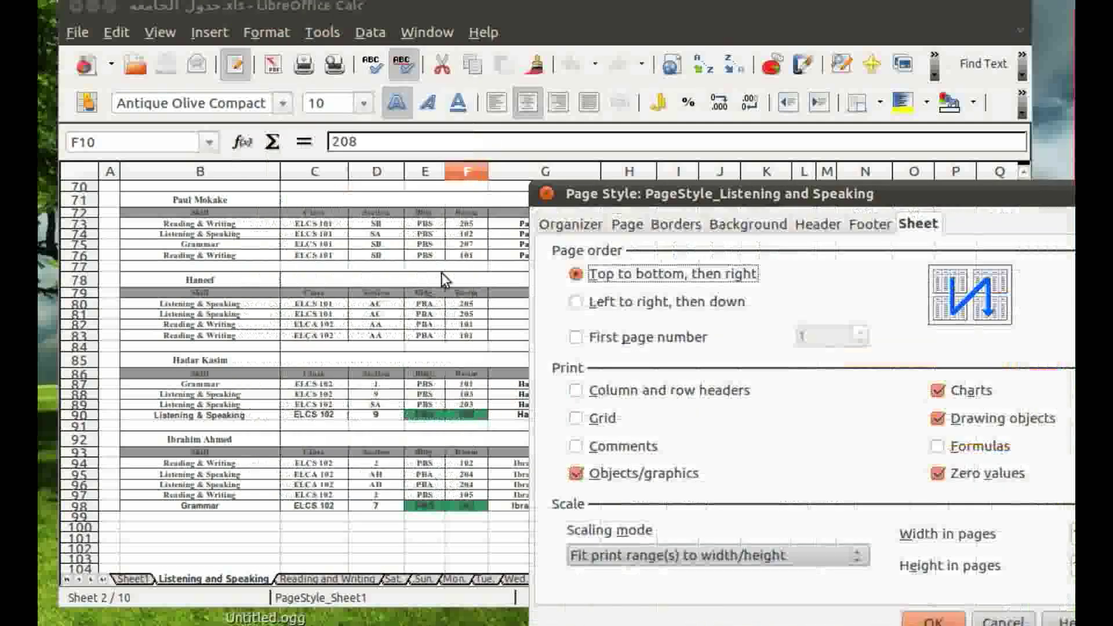
{"action": "left_click", "coordinate": [636, 227]}
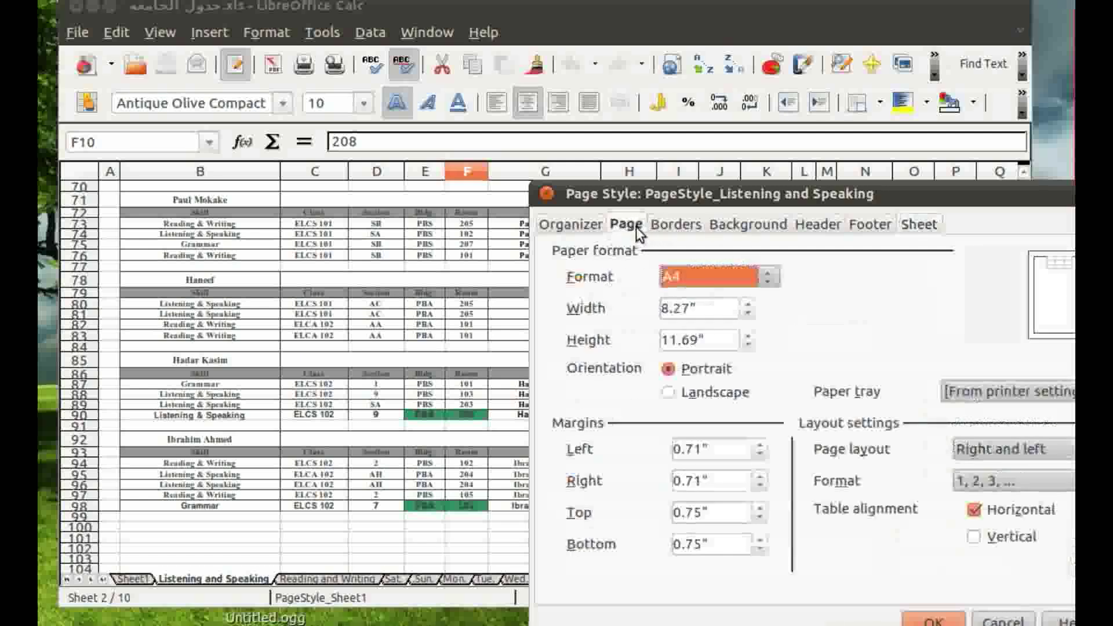
{"action": "left_click", "coordinate": [670, 392]}
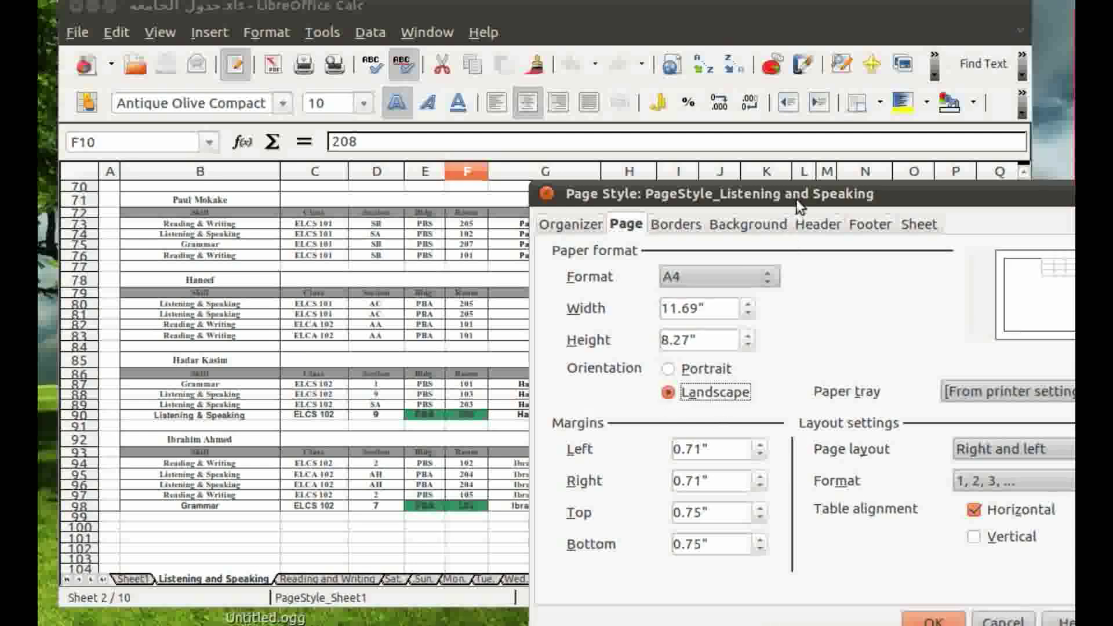
{"action": "left_click_drag", "start_coordinate": [801, 207], "coordinate": [594, 173]}
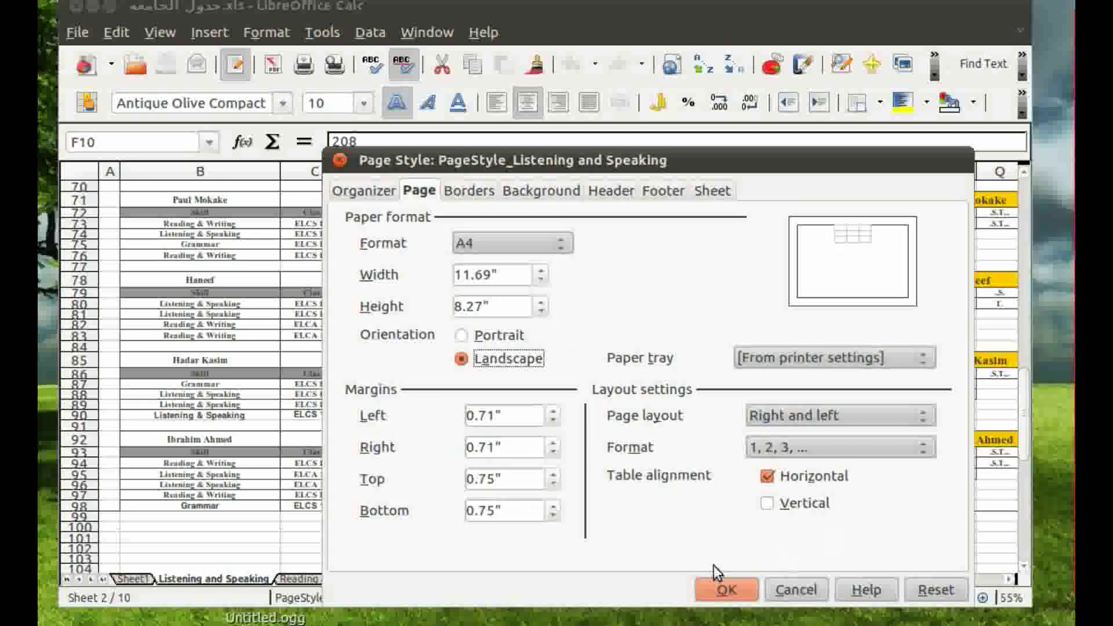
{"action": "left_click", "coordinate": [725, 591]}
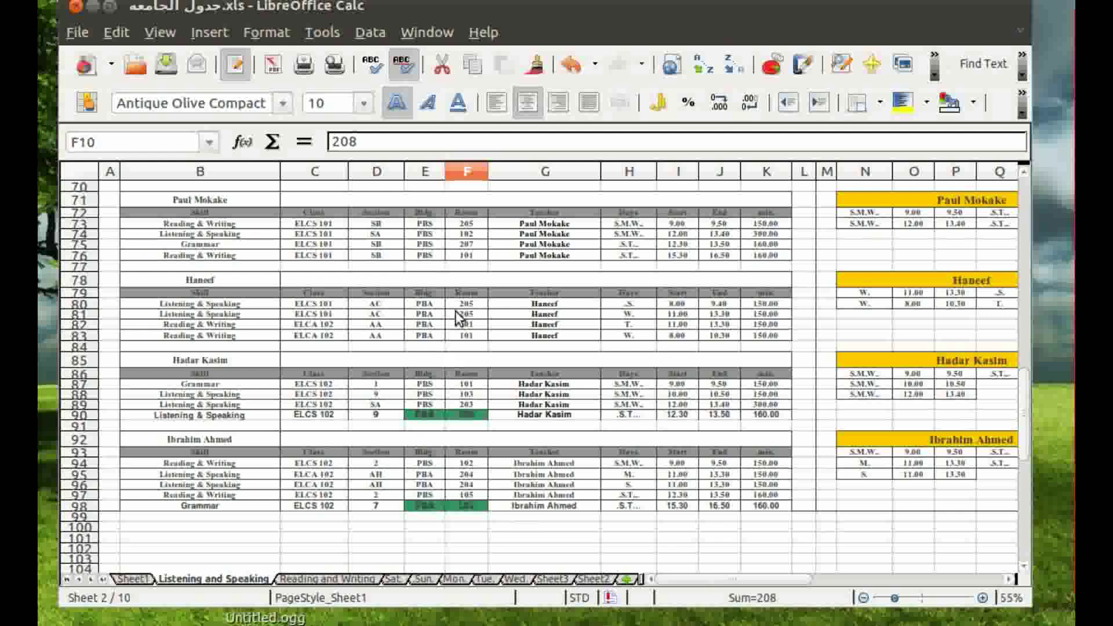
{"action": "left_click", "coordinate": [335, 64]}
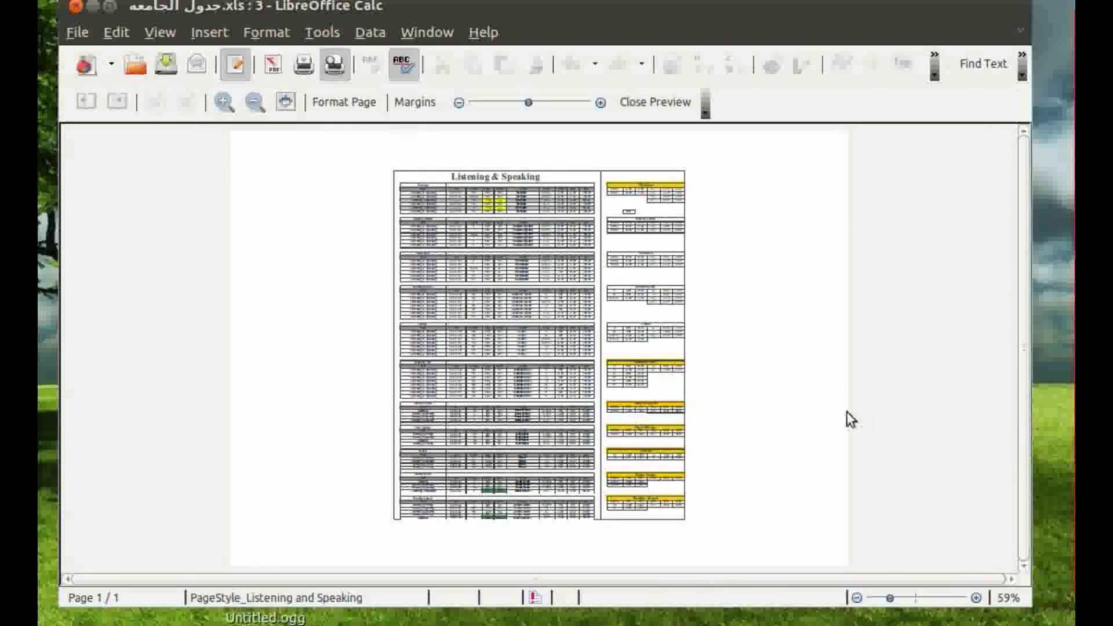
Step: Open the Page Style dialog with Format Page from the print preview
{"action": "left_click", "coordinate": [340, 105]}
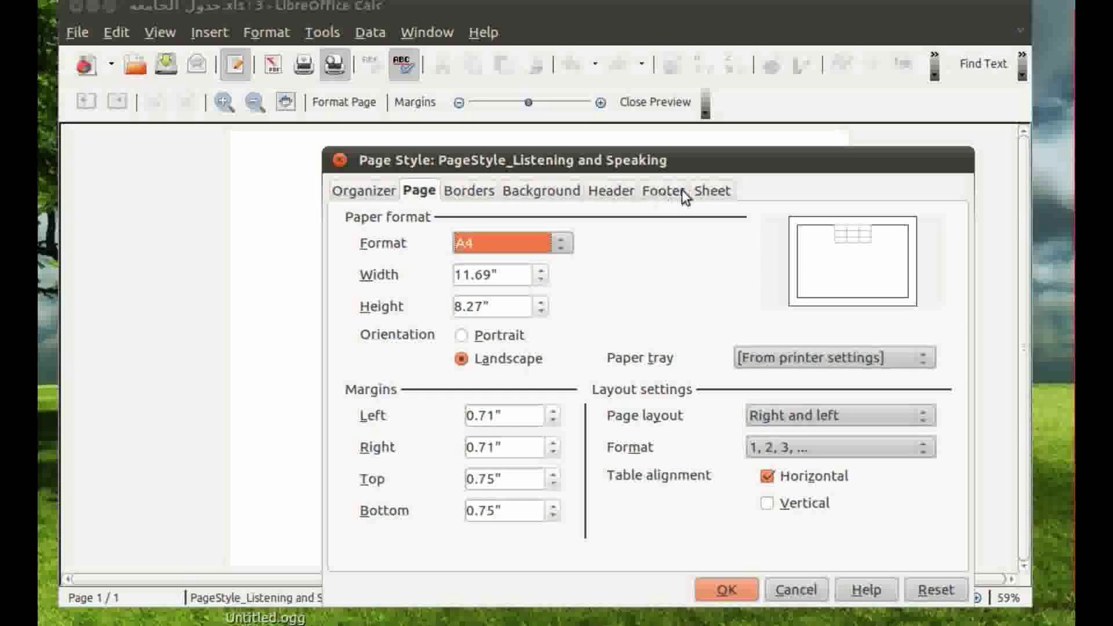
Step: Set the Sheet tab's scaling mode to Reduce/enlarge printout at 100%
{"action": "left_click", "coordinate": [714, 191]}
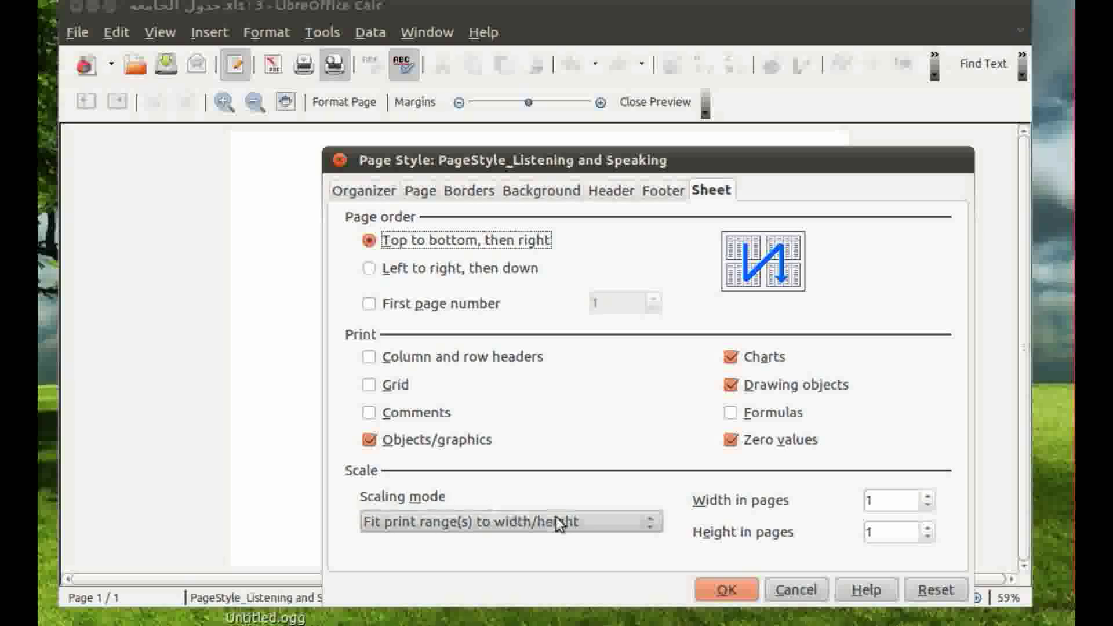
{"action": "left_click", "coordinate": [654, 521]}
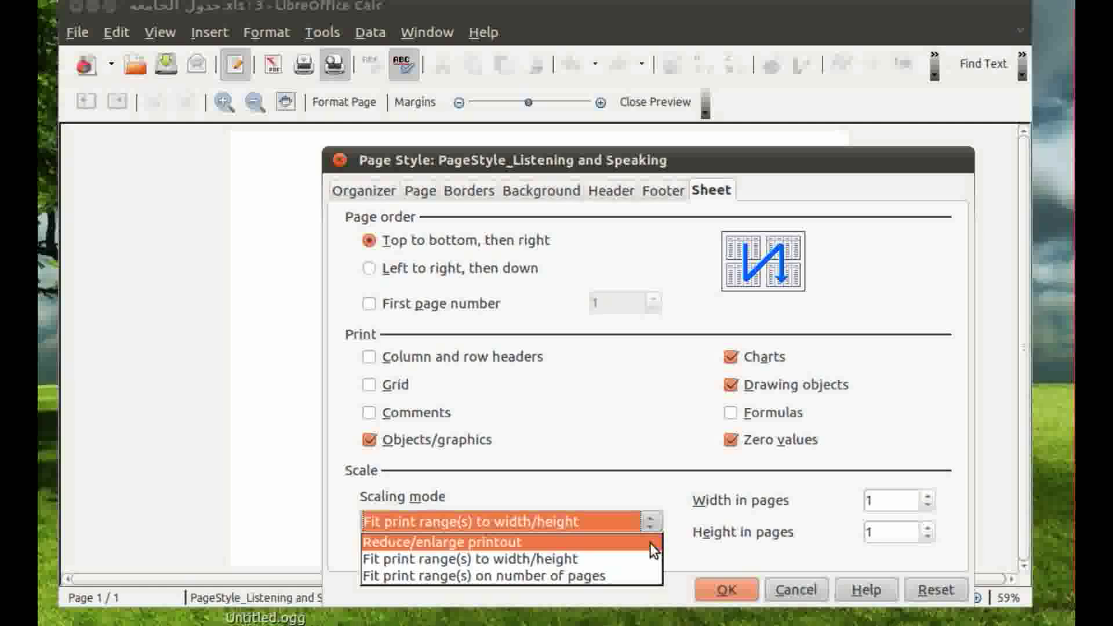
{"action": "left_click", "coordinate": [651, 543]}
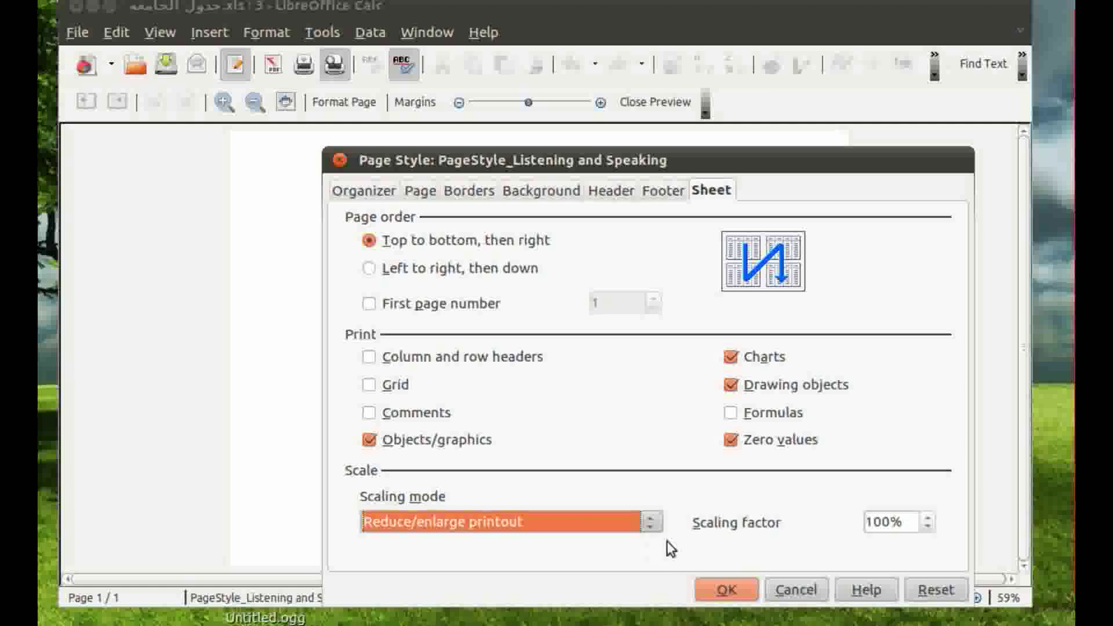
{"action": "left_click", "coordinate": [719, 596]}
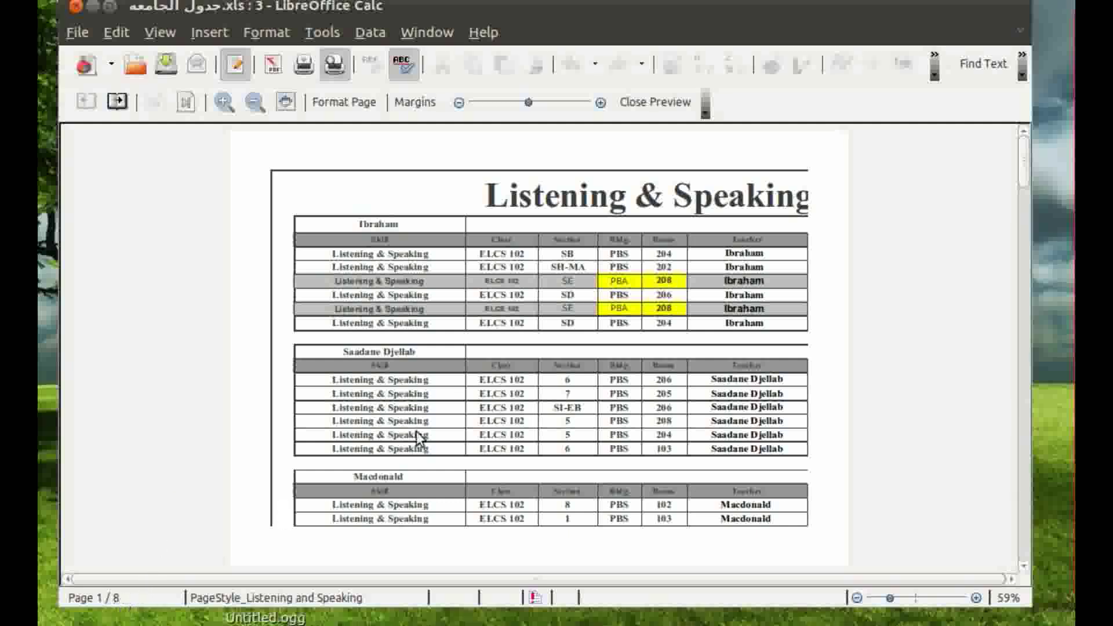
Step: Drag the Scaling Factor slider left until the preview shows Page 1 / 2
{"action": "left_click_drag", "start_coordinate": [529, 102], "coordinate": [496, 103]}
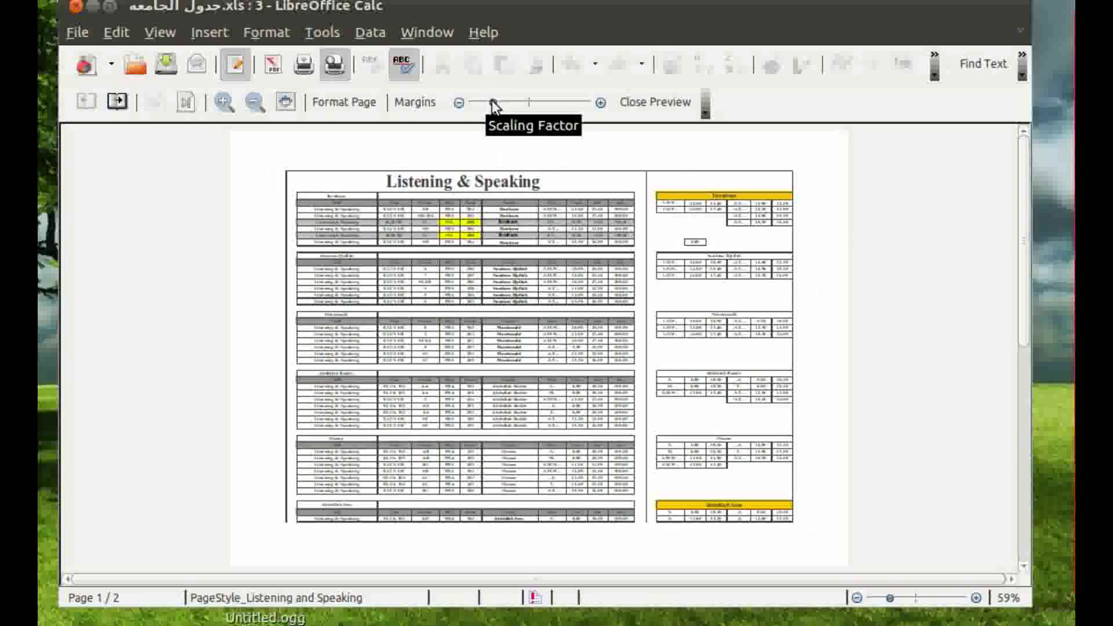
{"action": "left_click_drag", "start_coordinate": [493, 105], "coordinate": [499, 103]}
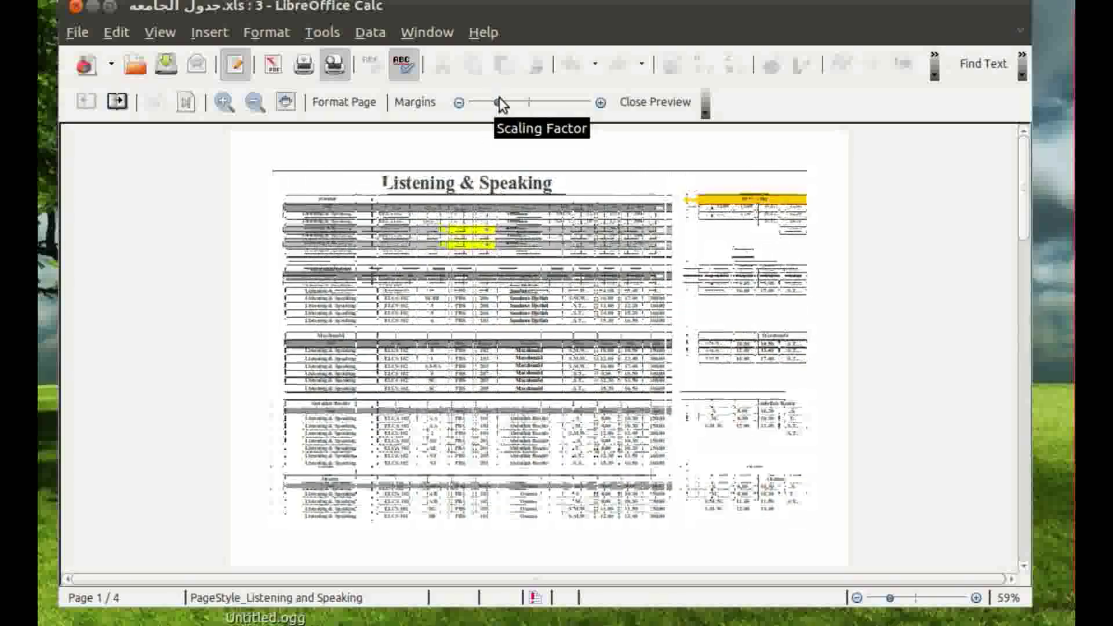
{"action": "left_click_drag", "start_coordinate": [499, 98], "coordinate": [497, 101]}
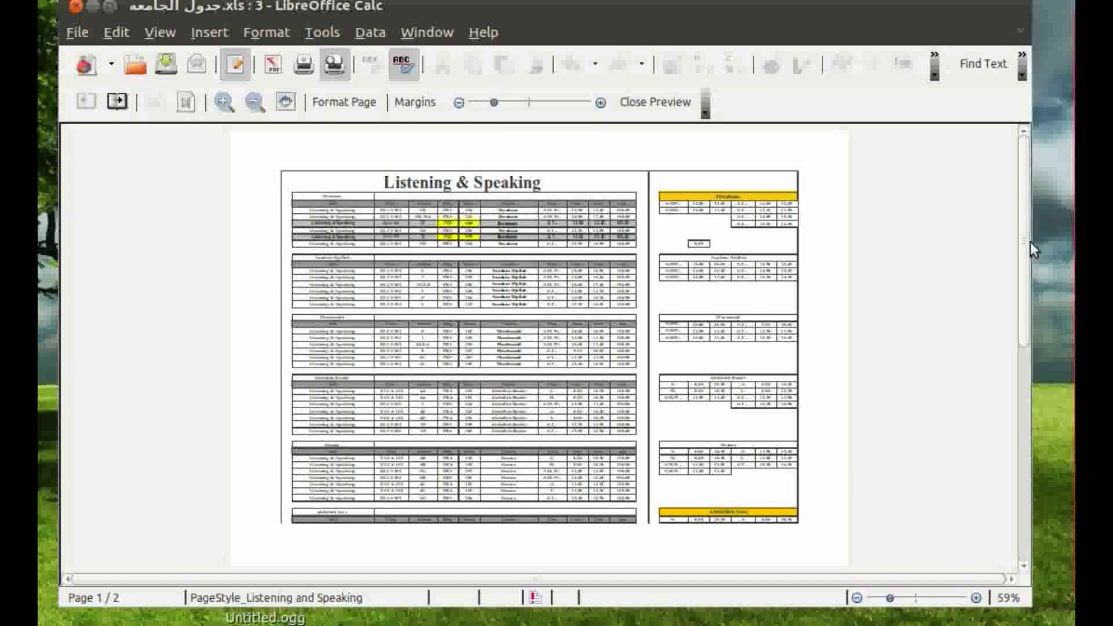
{"action": "left_click_drag", "start_coordinate": [1025, 242], "coordinate": [1006, 439]}
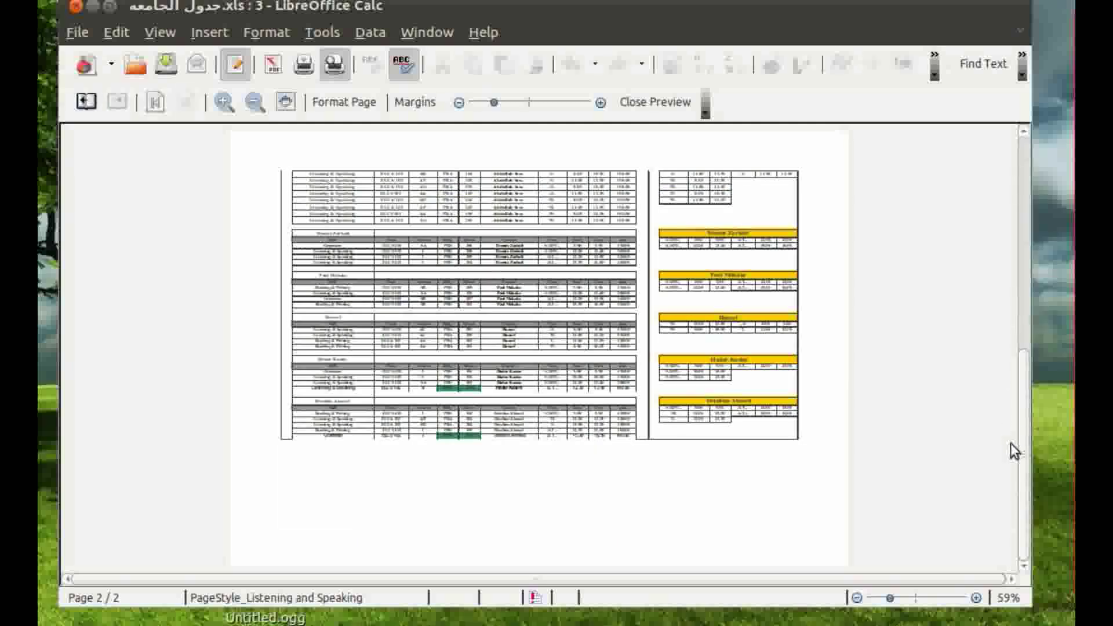
{"action": "scroll", "coordinate": [1011, 415], "scroll_direction": "up", "scroll_amount": 2}
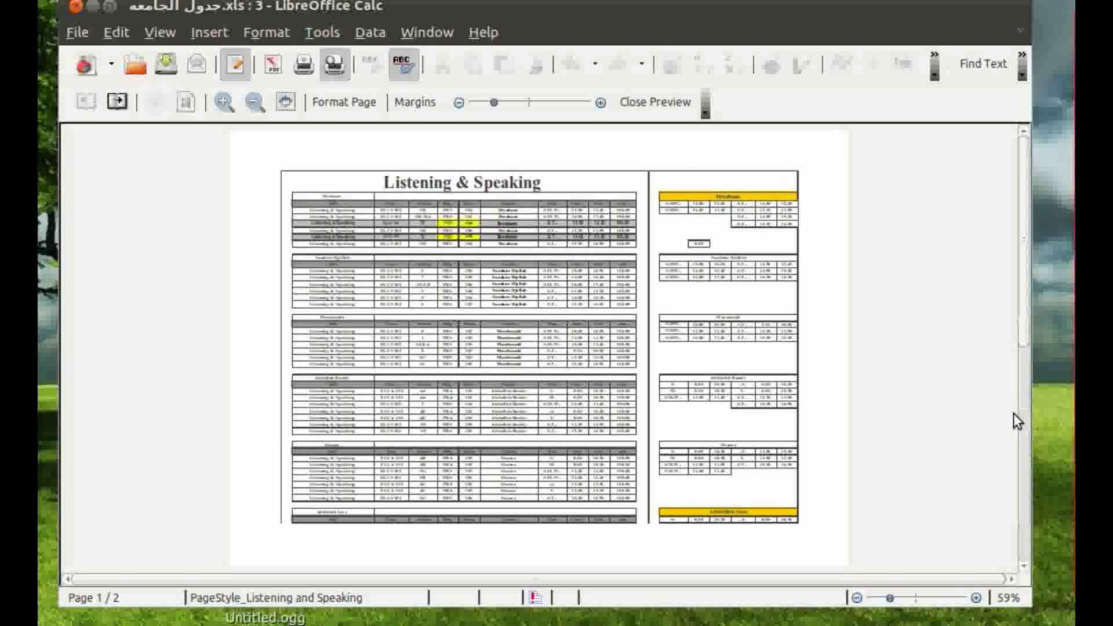
{"action": "left_click", "coordinate": [1024, 563]}
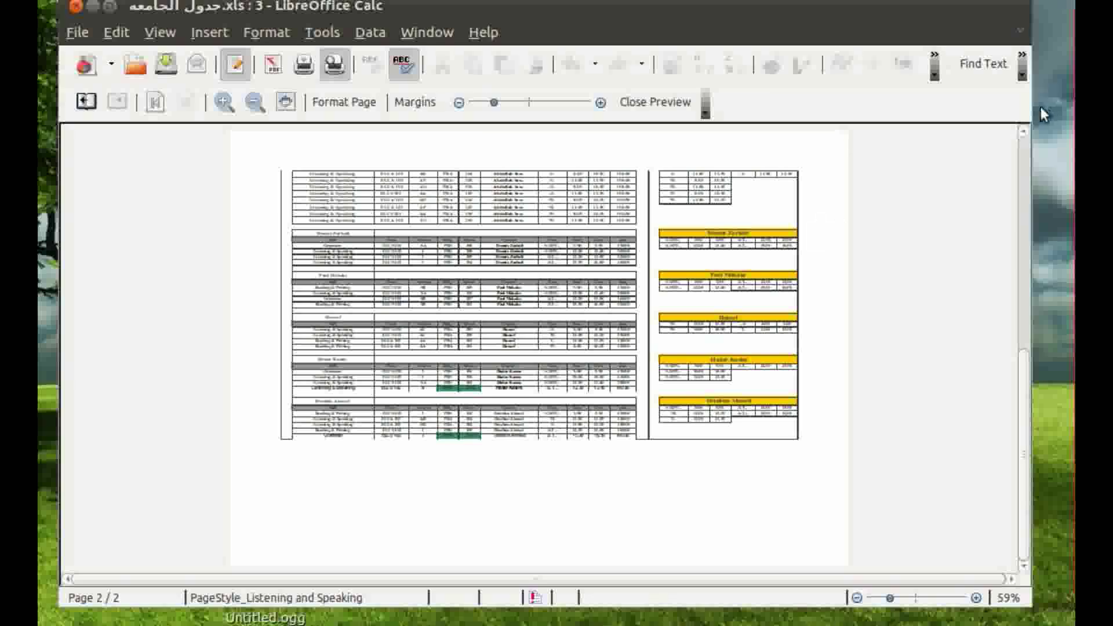
{"action": "left_click", "coordinate": [1025, 132]}
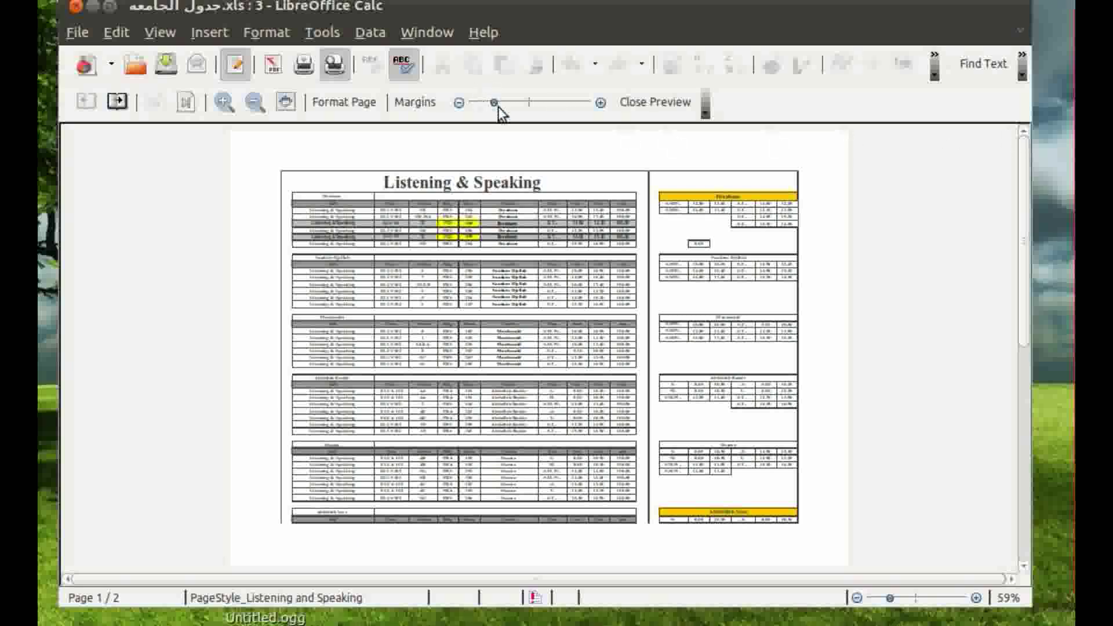
Step: Nudge the scaling slider and +/- buttons, settling back on a two-page printout
{"action": "left_click_drag", "start_coordinate": [494, 104], "coordinate": [500, 110]}
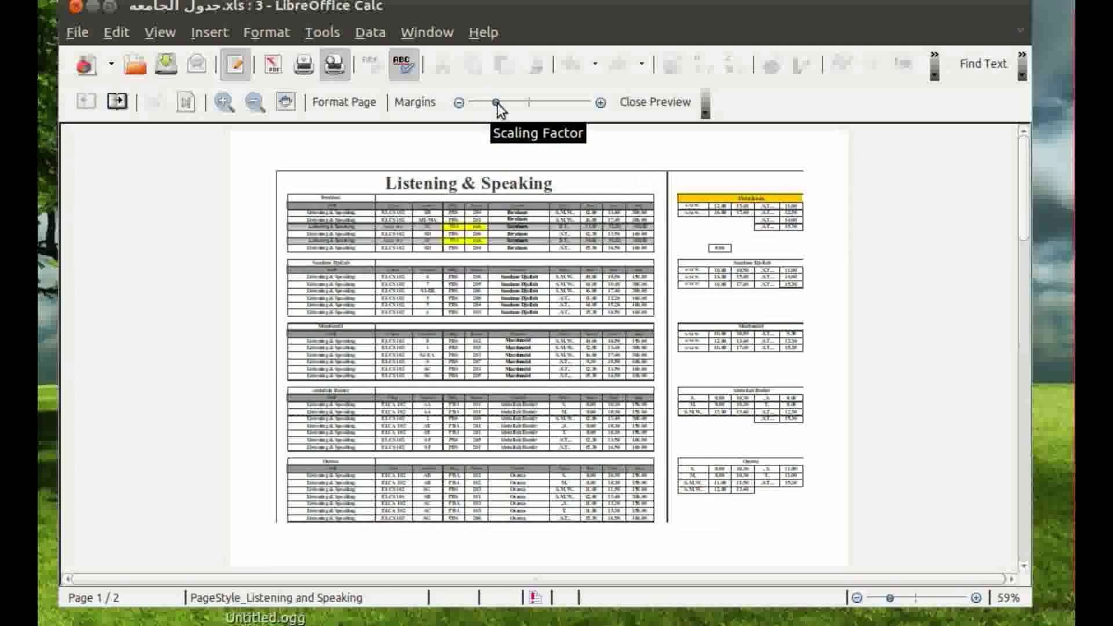
{"action": "left_click_drag", "start_coordinate": [500, 110], "coordinate": [496, 104]}
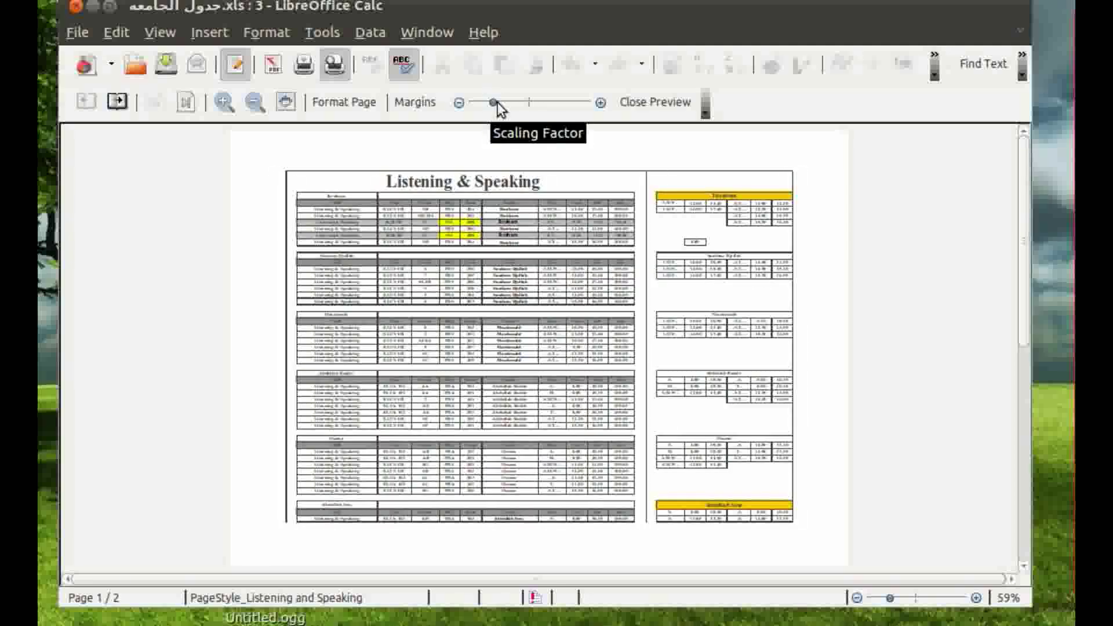
{"action": "left_click", "coordinate": [599, 102]}
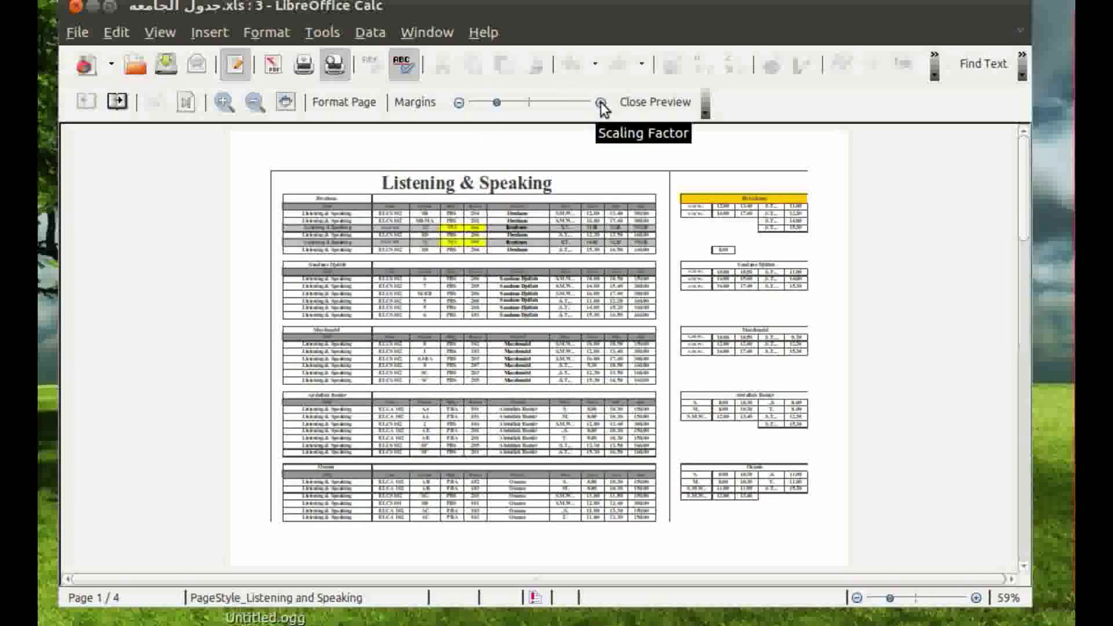
{"action": "left_click", "coordinate": [458, 103]}
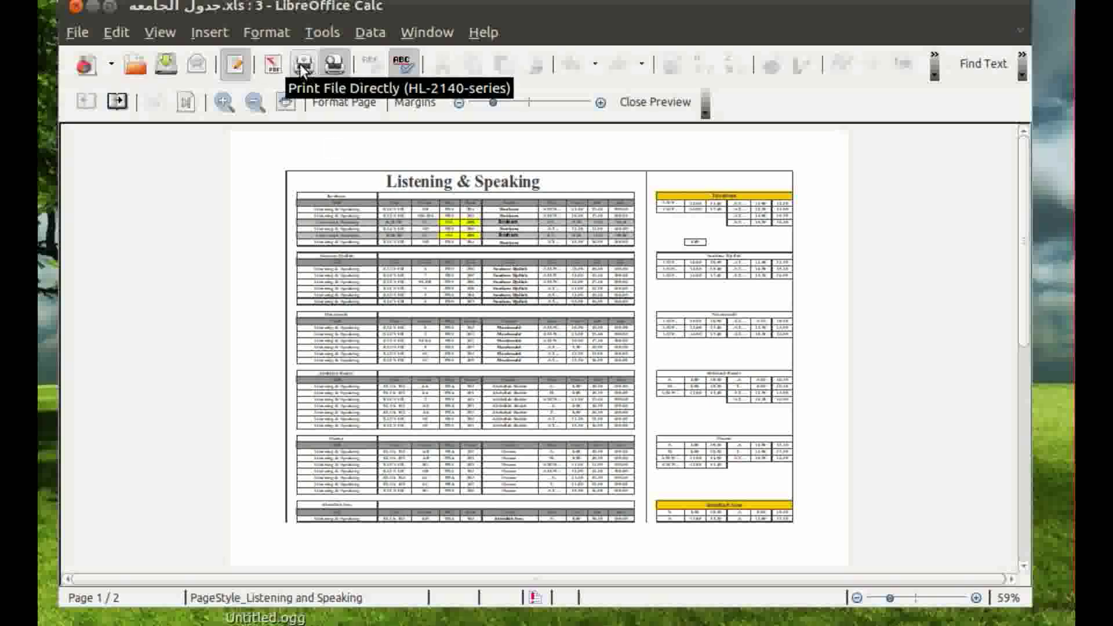
{"action": "left_click", "coordinate": [73, 33]}
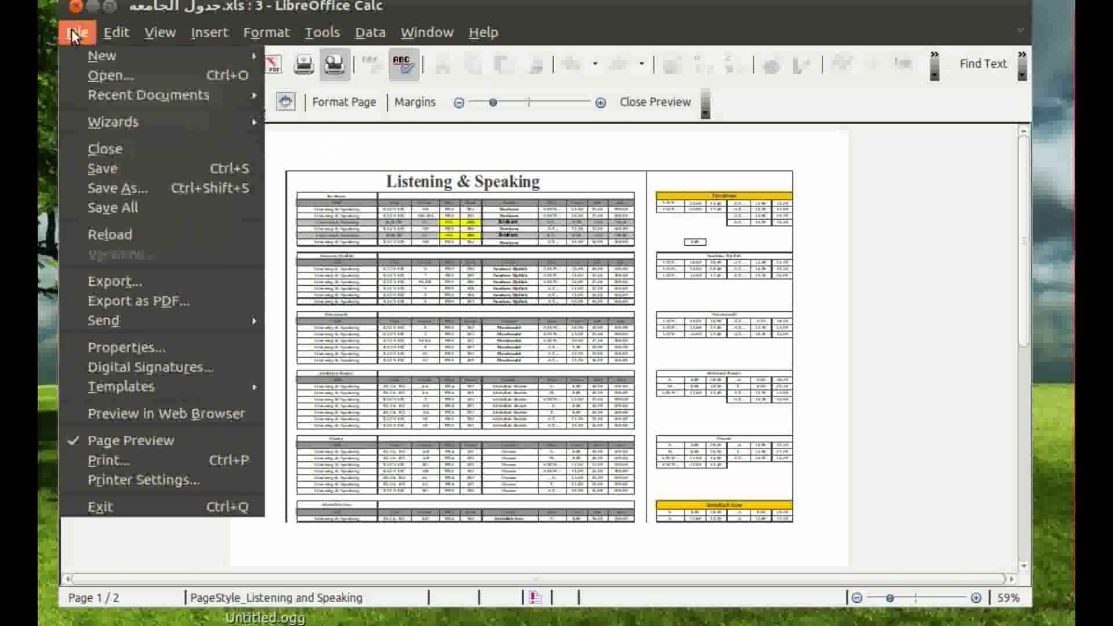
{"action": "left_click", "coordinate": [123, 461]}
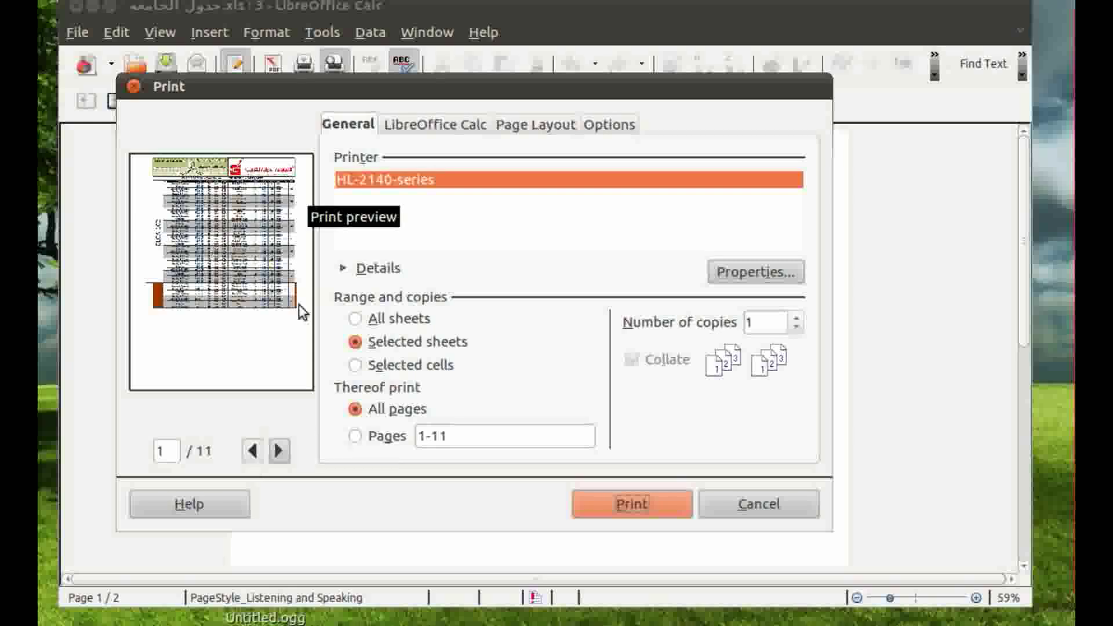
{"action": "left_click", "coordinate": [133, 86]}
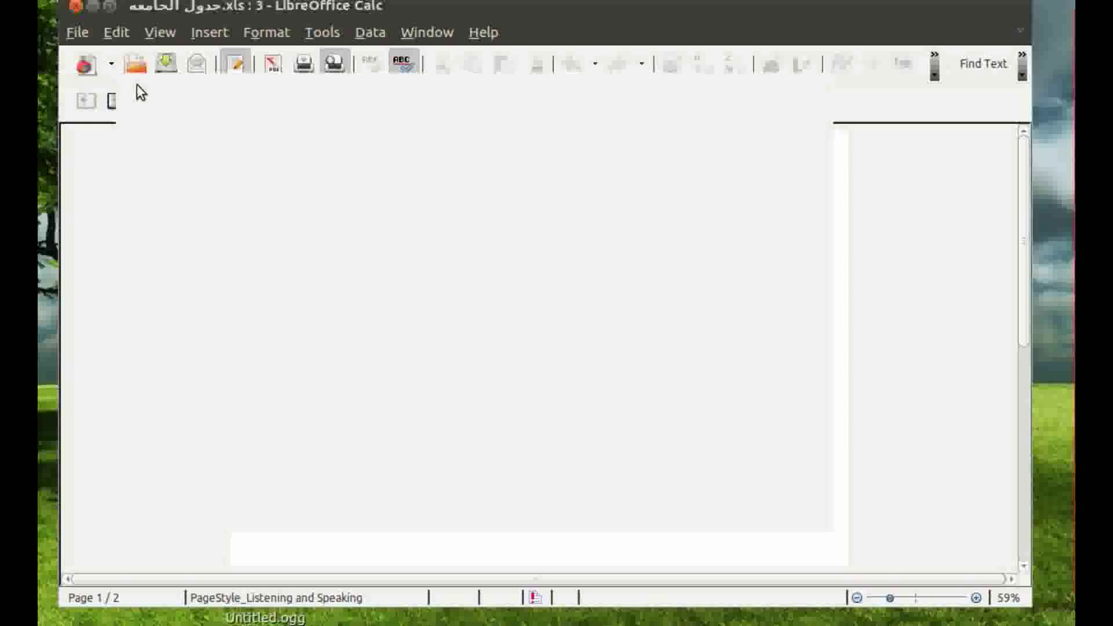